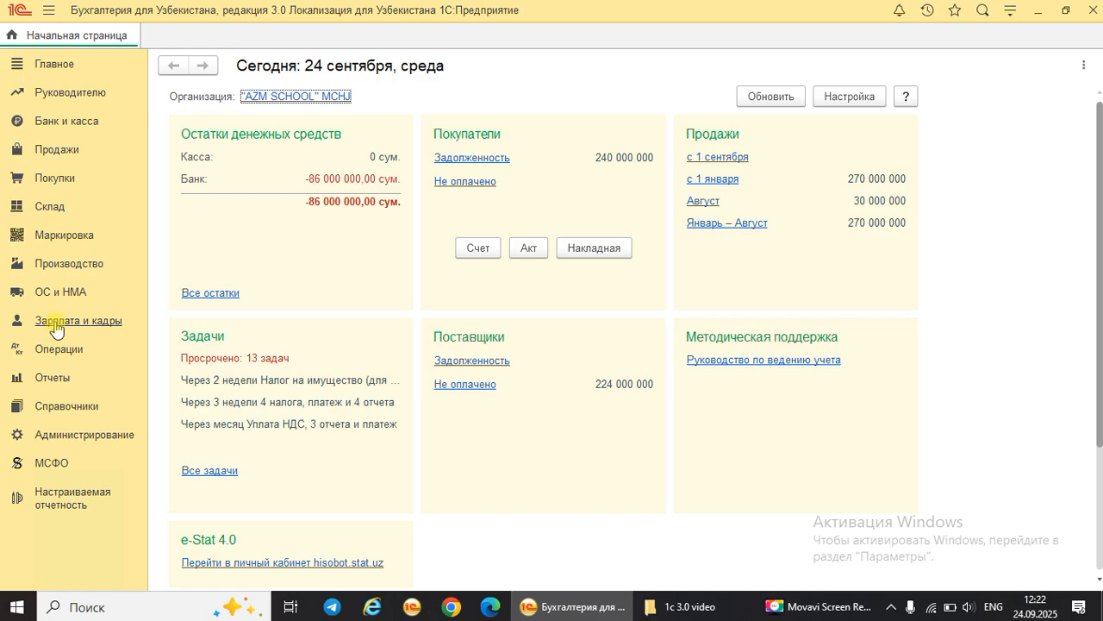
- Start a new timesheet document (Табель) from the timesheet list in the Зарплата и кадры section
click(54, 327)
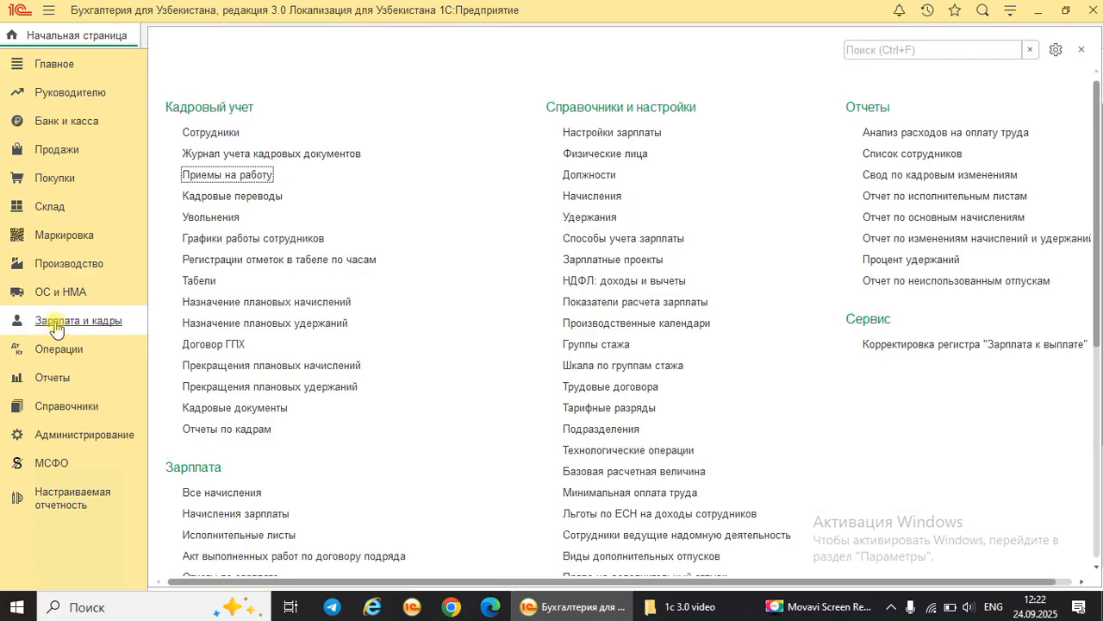
click(198, 284)
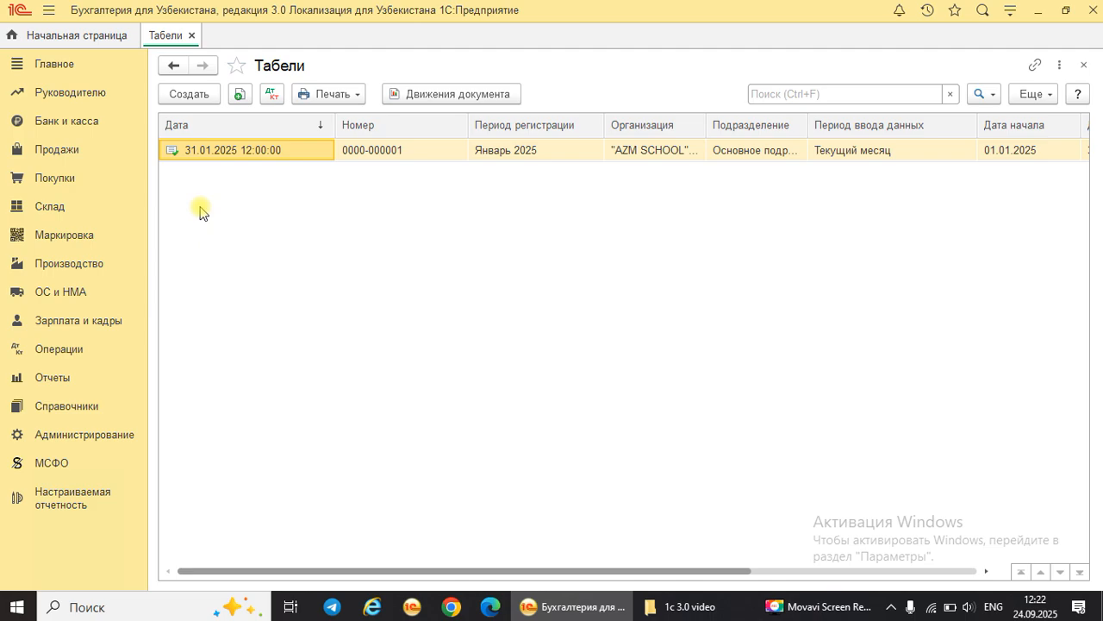
click(189, 96)
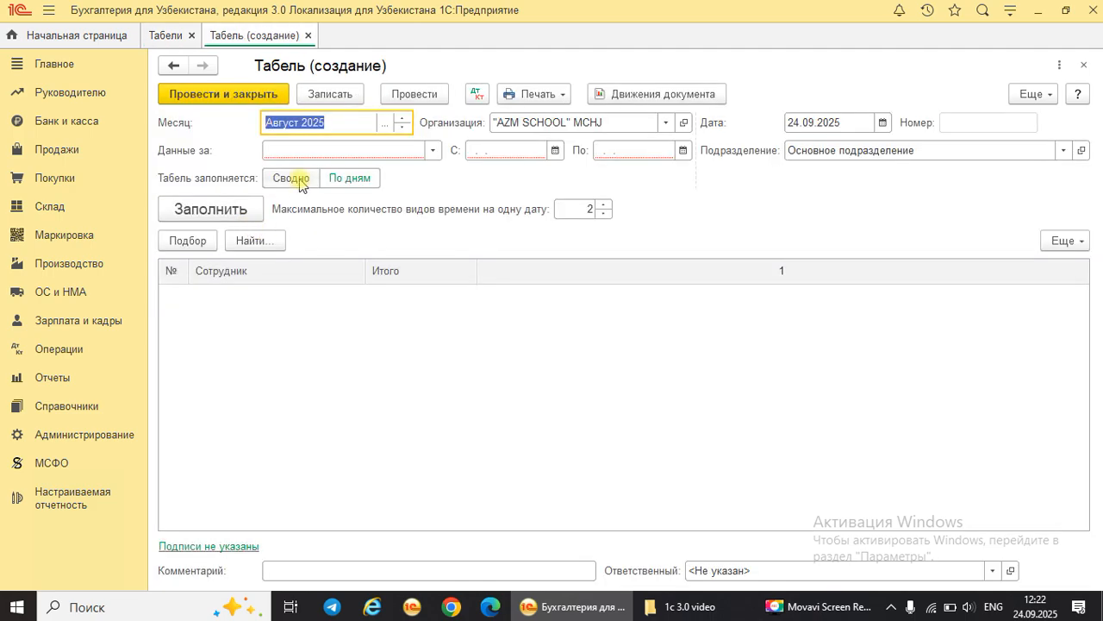
- Set the timesheet's month to Февраль 2025
click(383, 124)
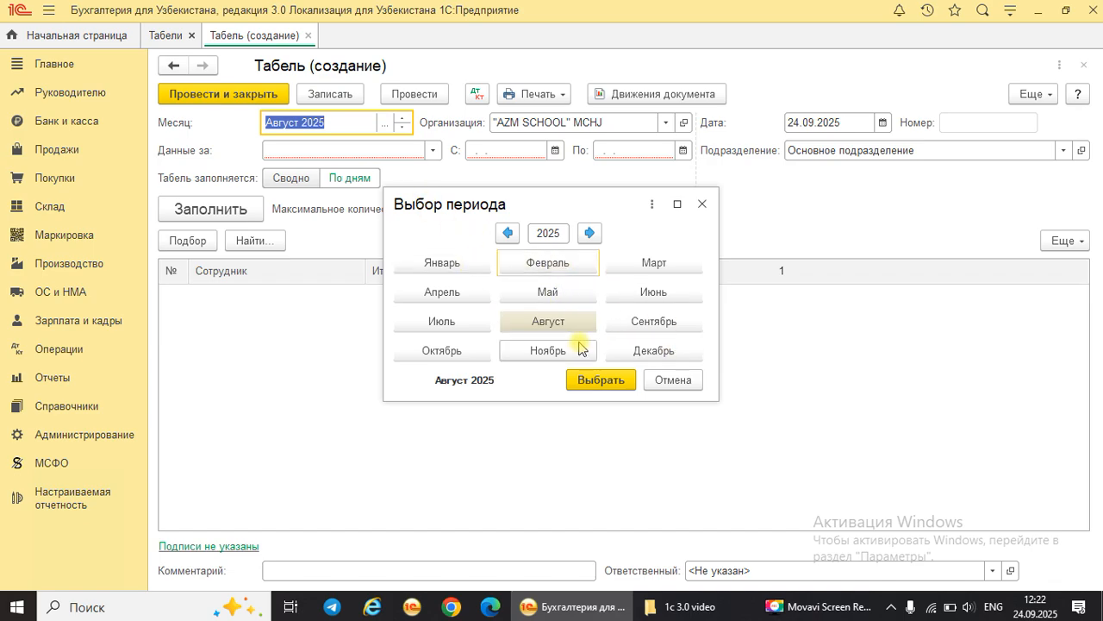
click(594, 380)
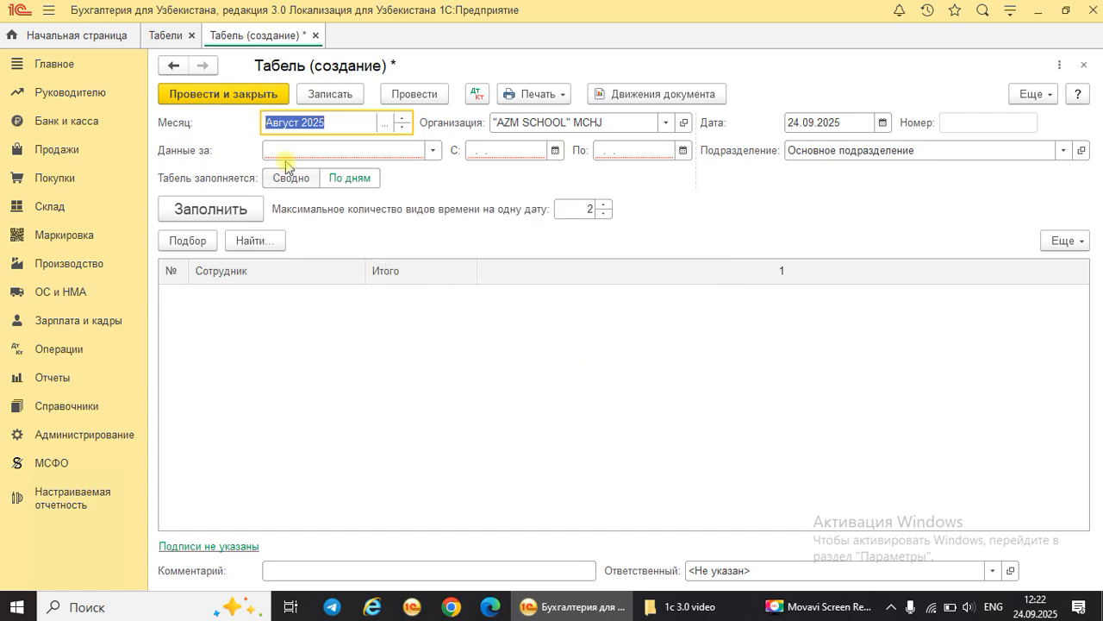
click(385, 123)
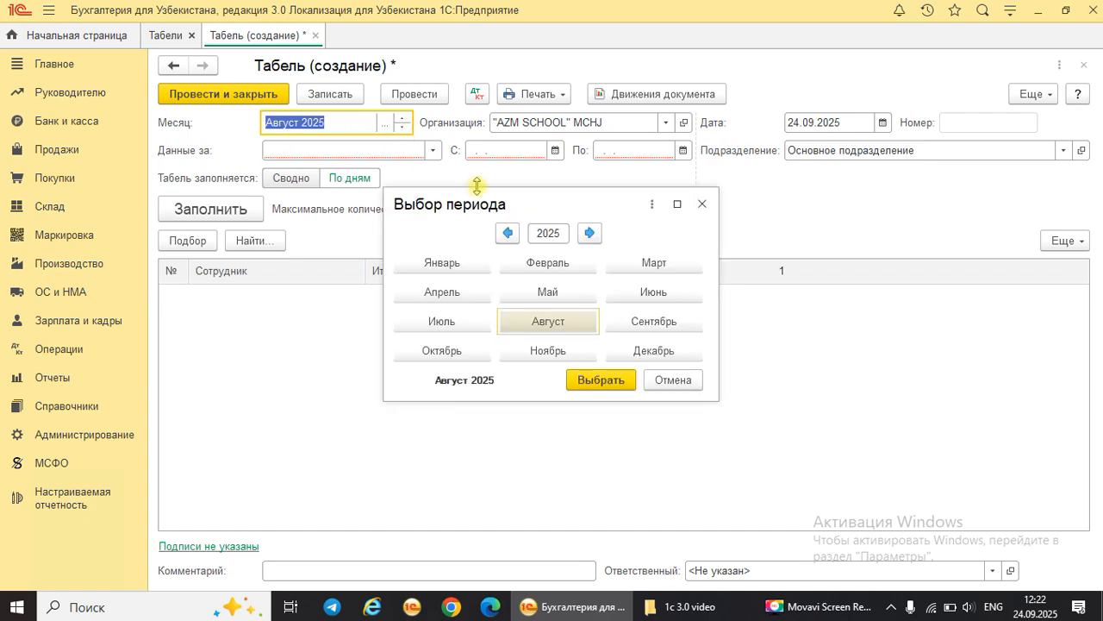
click(529, 266)
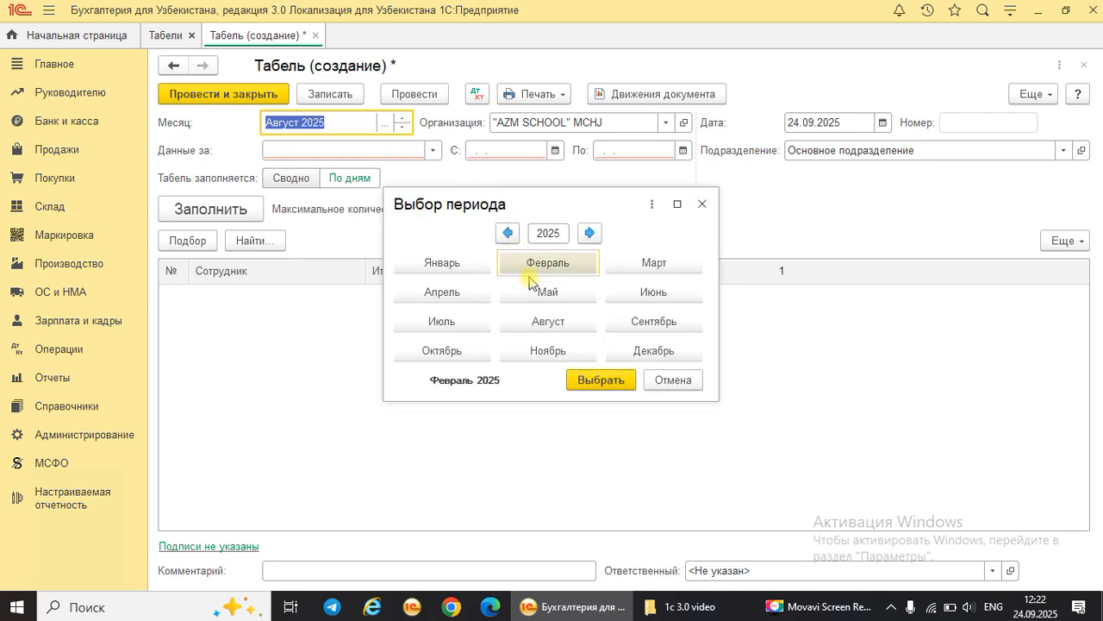
click(528, 267)
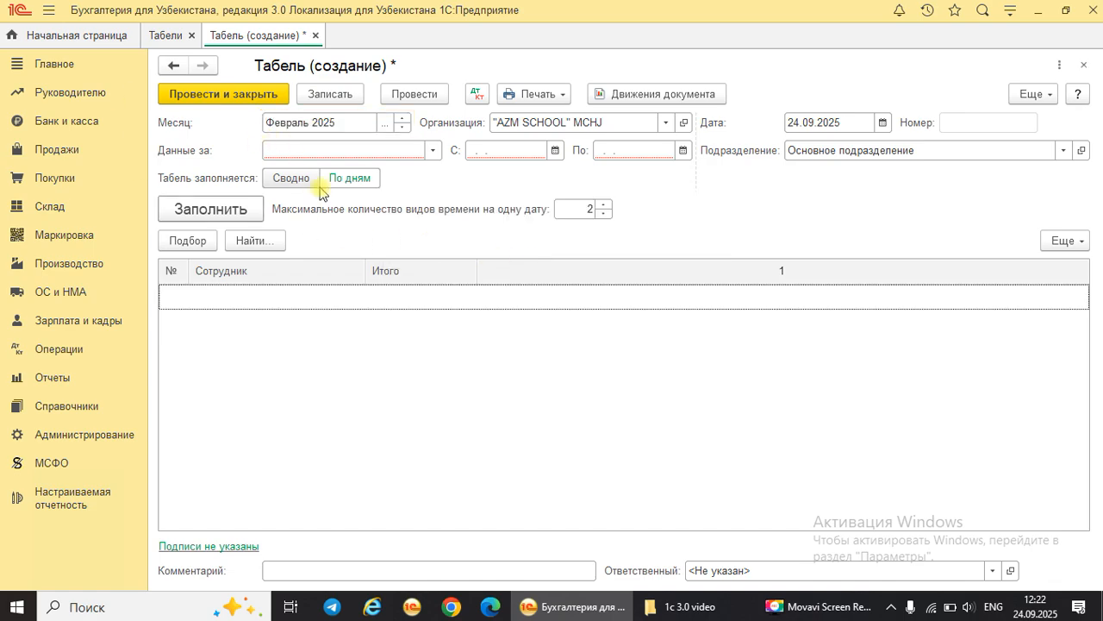
- Set the timesheet's document date to 28.02.2025
click(818, 127)
text(28.0)
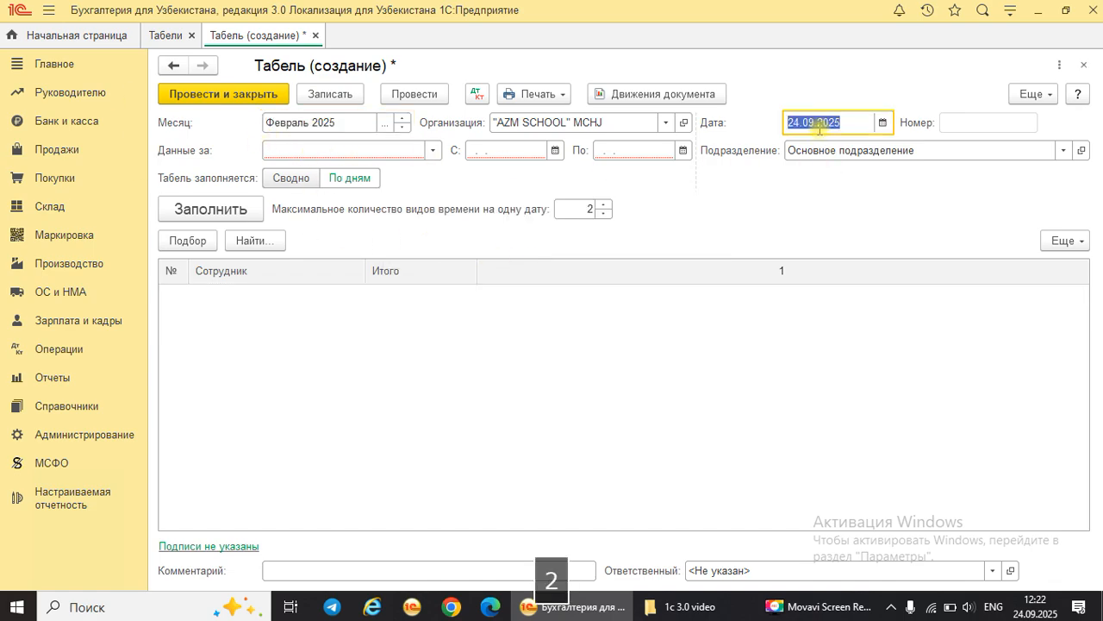
text(2.202)
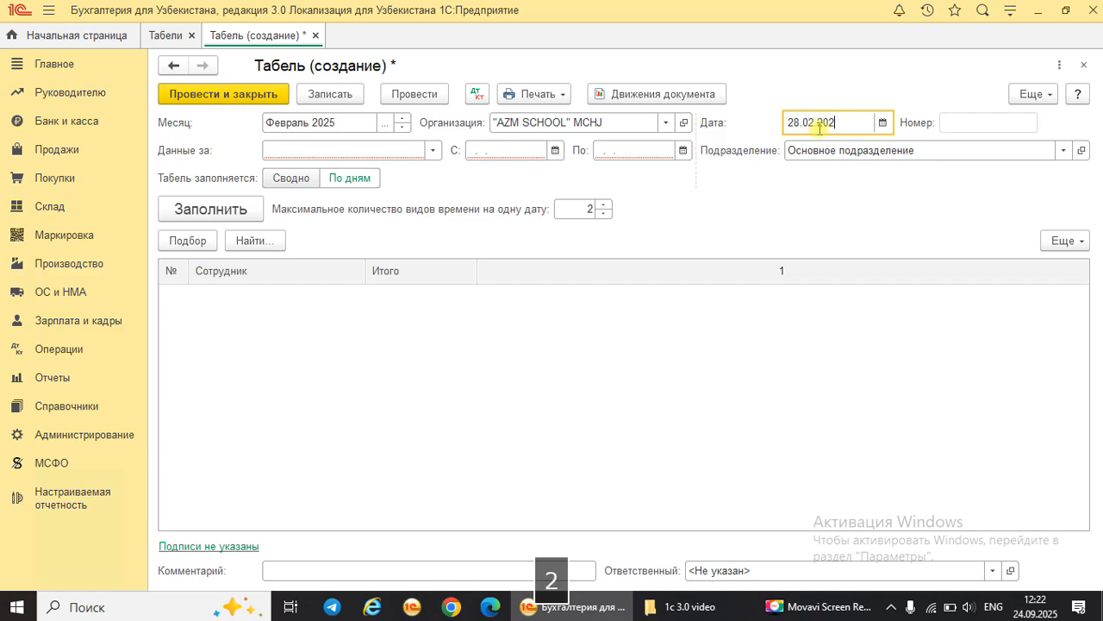
text(5)
key(Return)
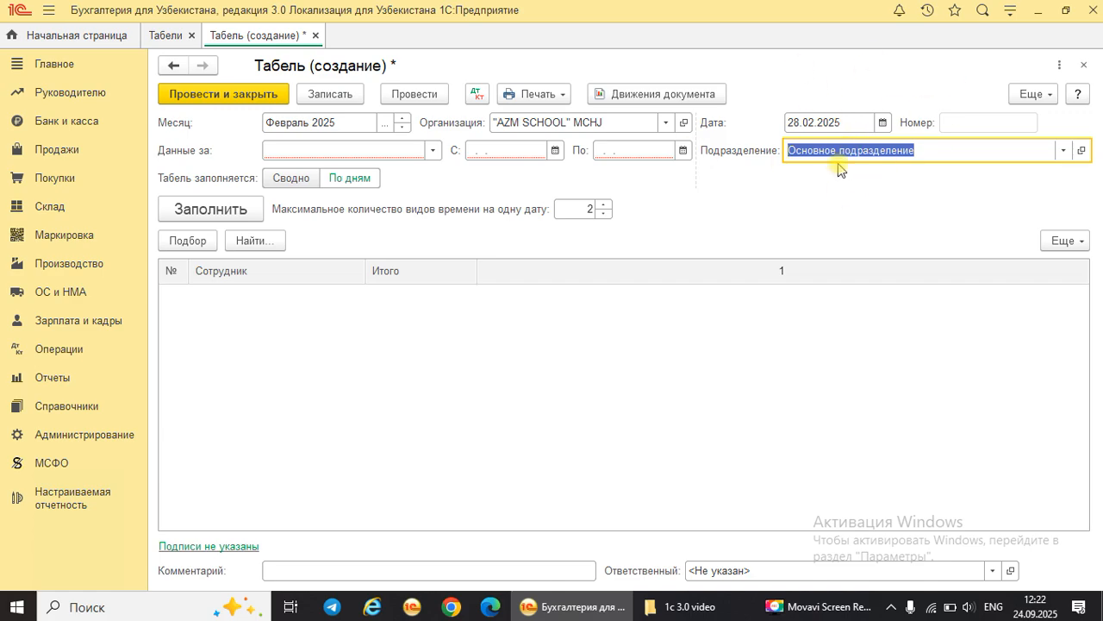
- Set the timesheet's data period to Текущий месяц and automatically fill in the employees' working time
click(375, 149)
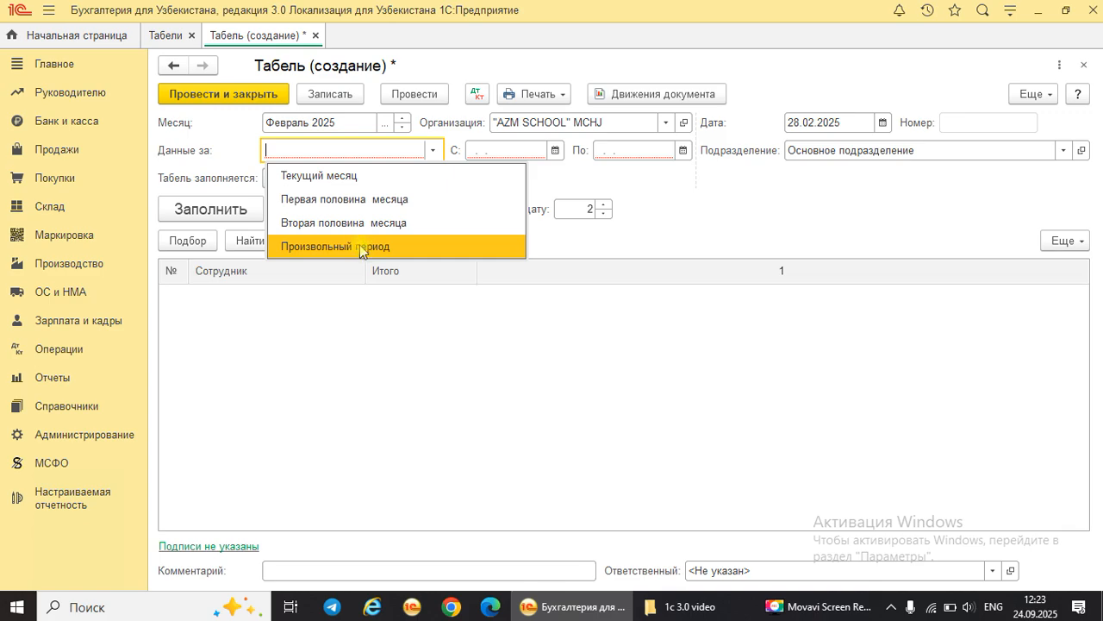
click(360, 178)
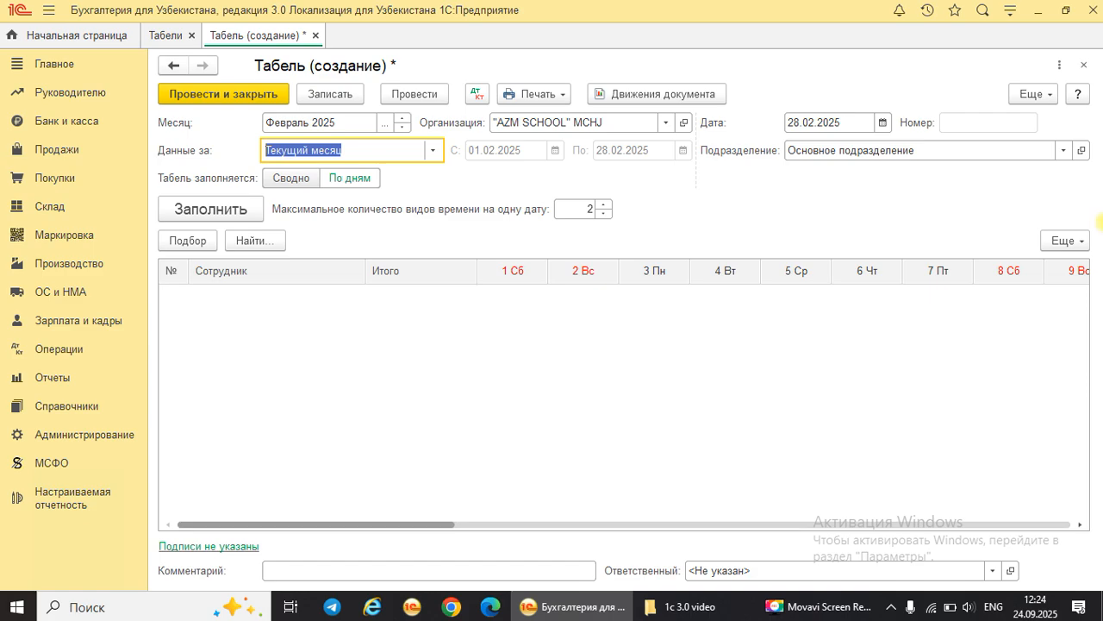
click(188, 209)
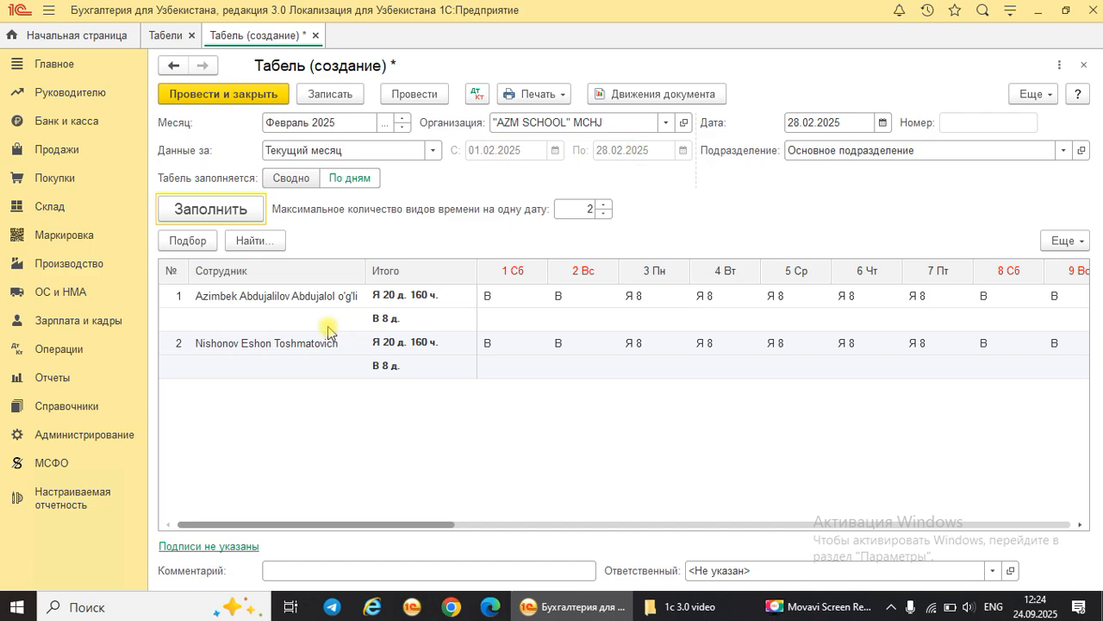
- Review both employees' rows and their daily attendance and day-off marks across the whole month through 28 February
click(350, 301)
click(351, 296)
click(333, 347)
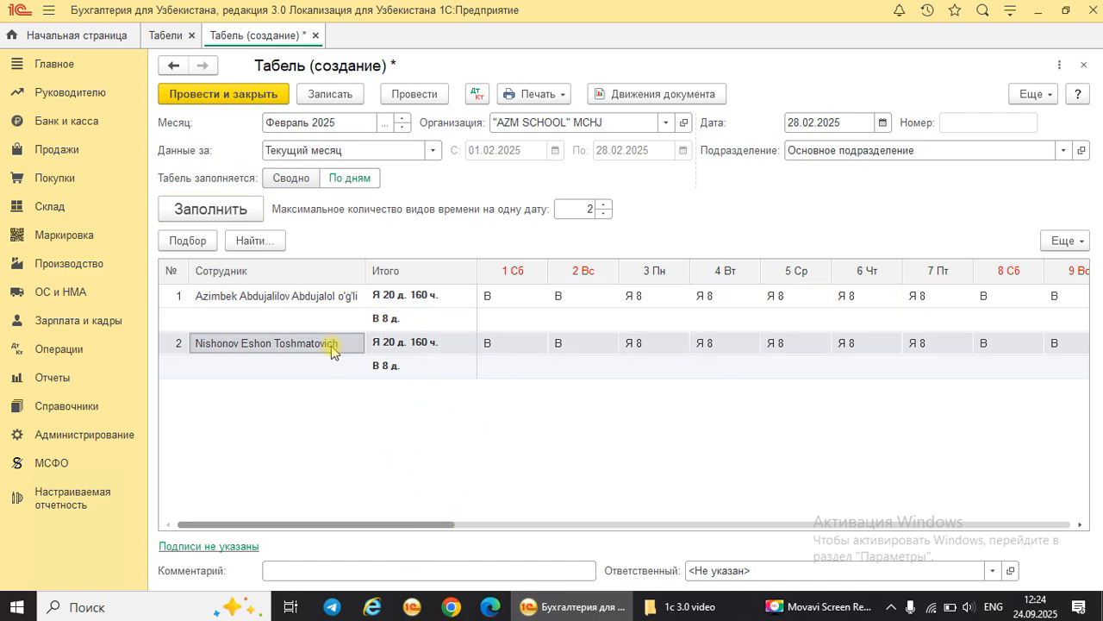
click(490, 295)
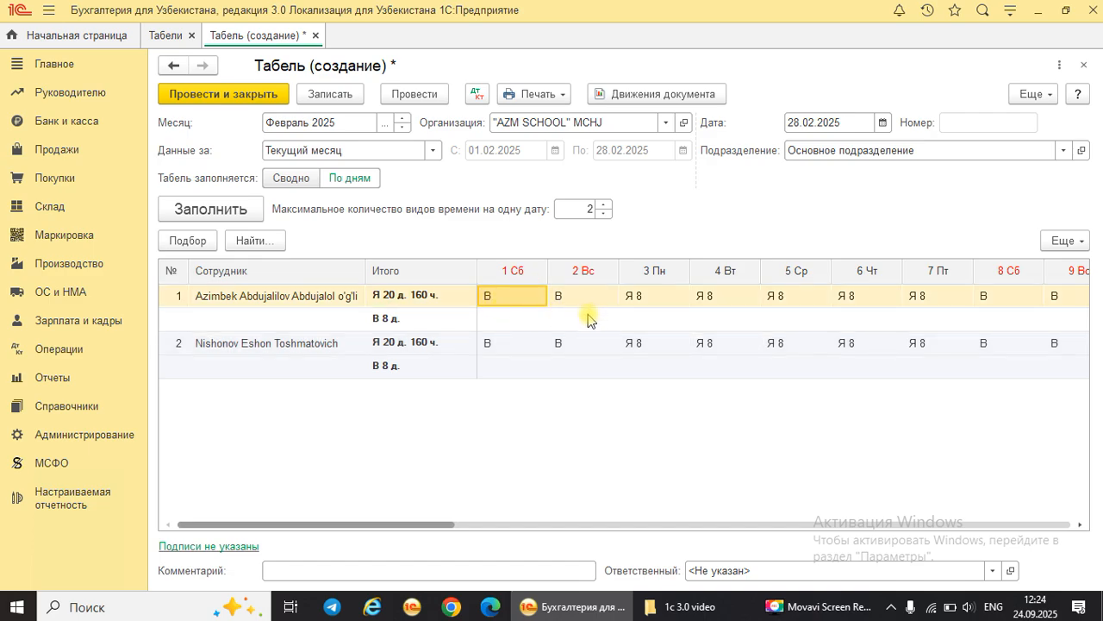
click(598, 299)
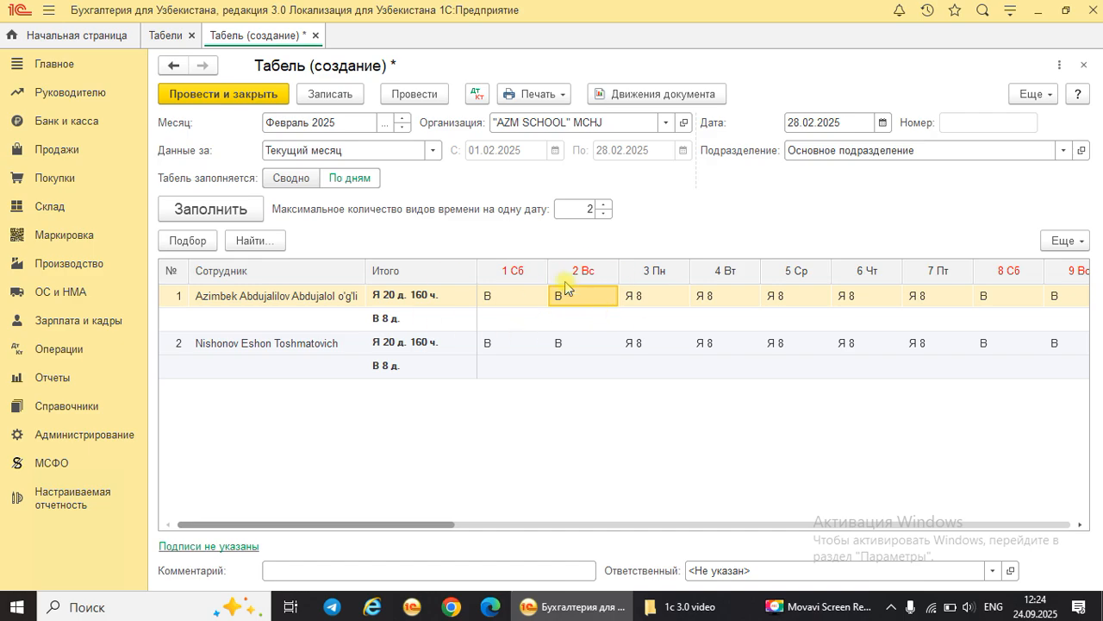
click(668, 298)
click(748, 298)
click(781, 298)
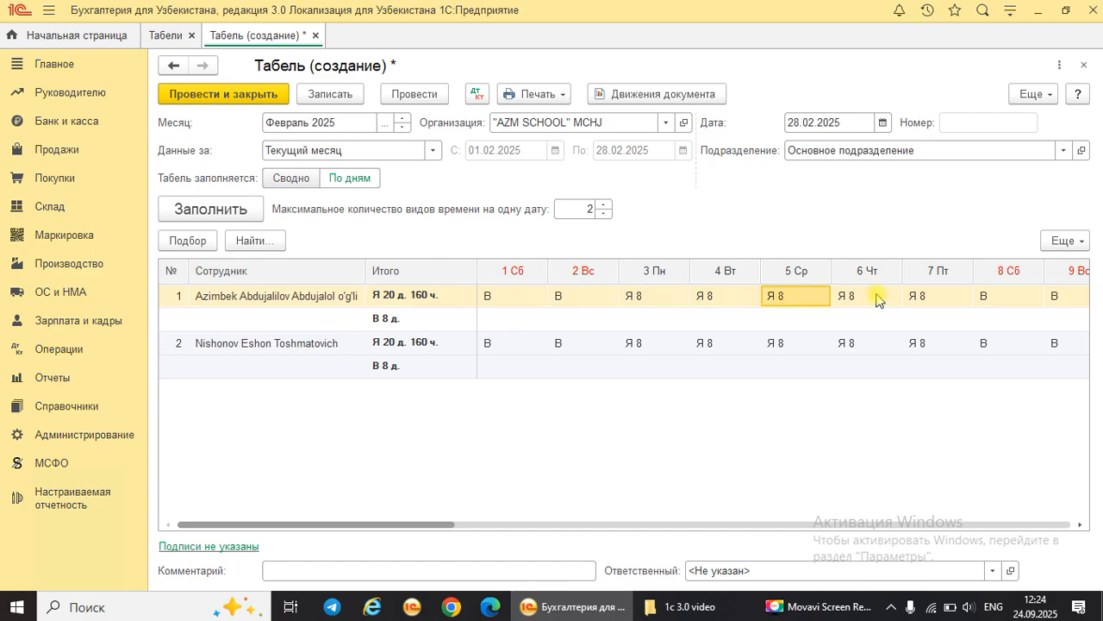
click(877, 298)
click(919, 298)
click(671, 300)
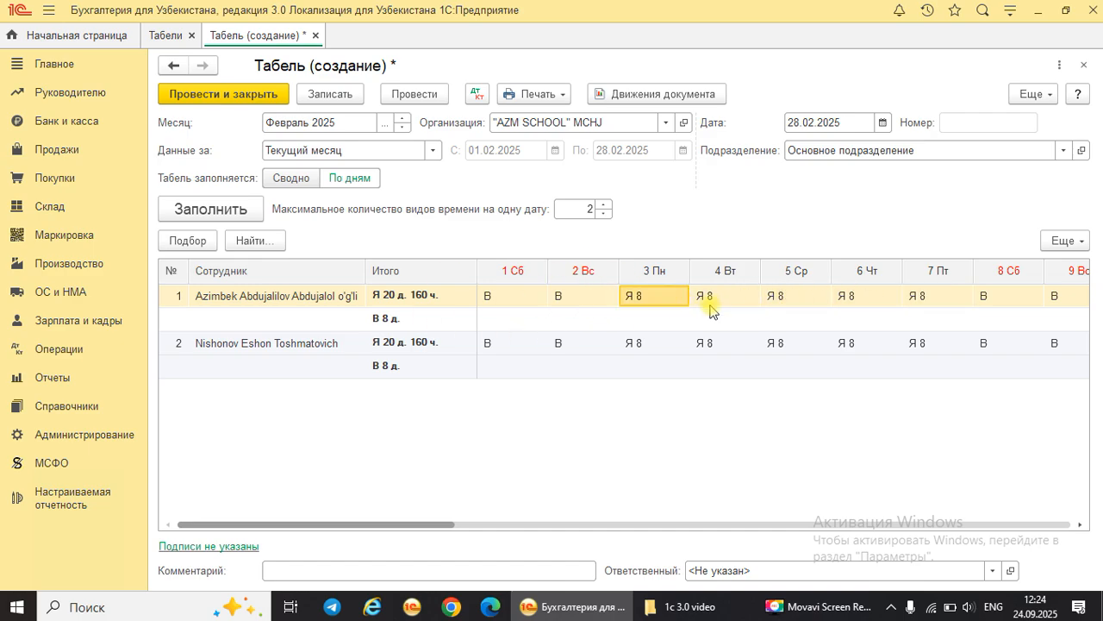
click(712, 302)
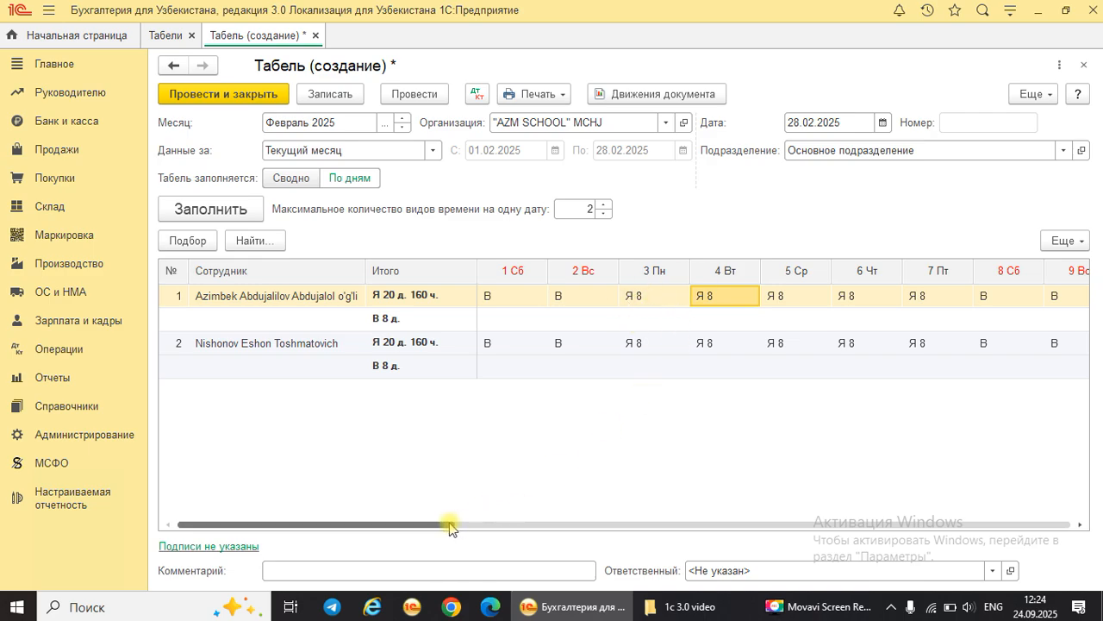
drag(450, 524, 1074, 477)
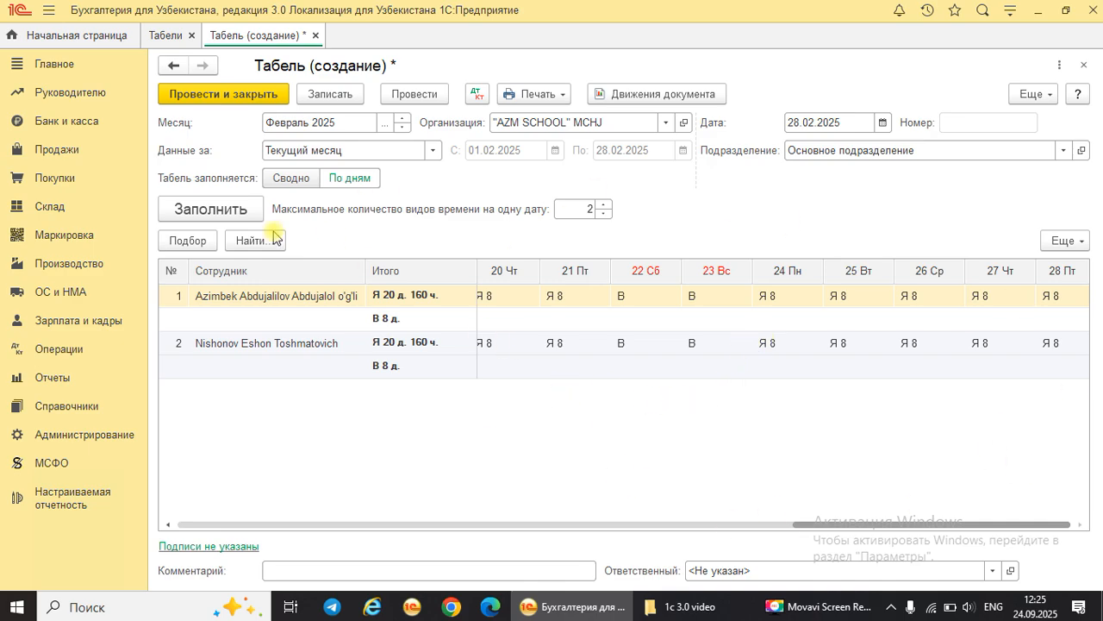
- Post and close the completed February 2025 timesheet
click(199, 93)
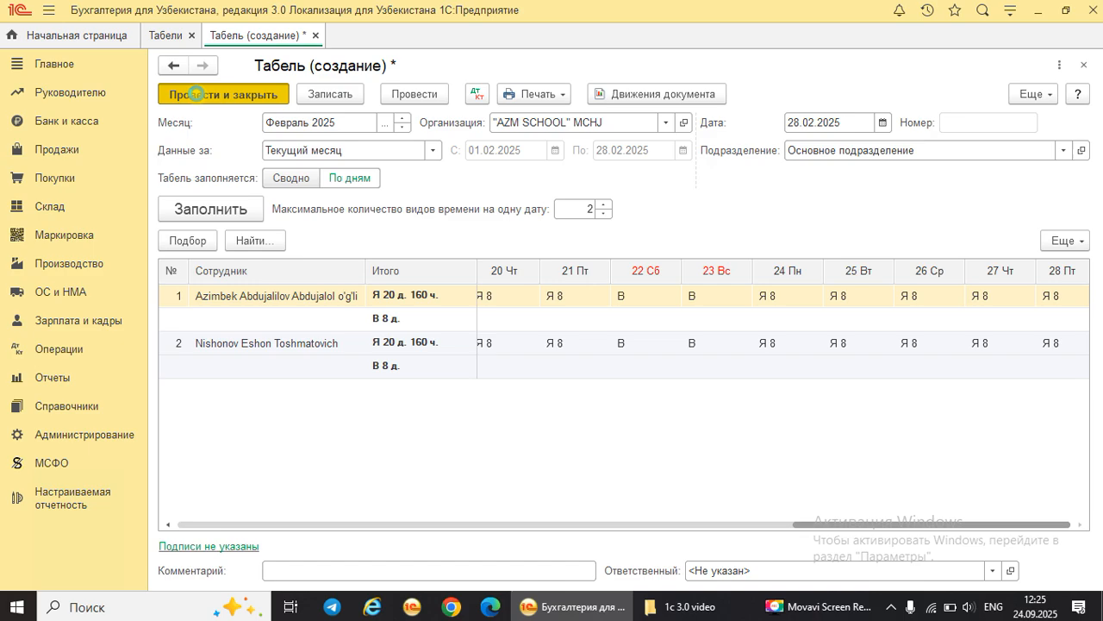